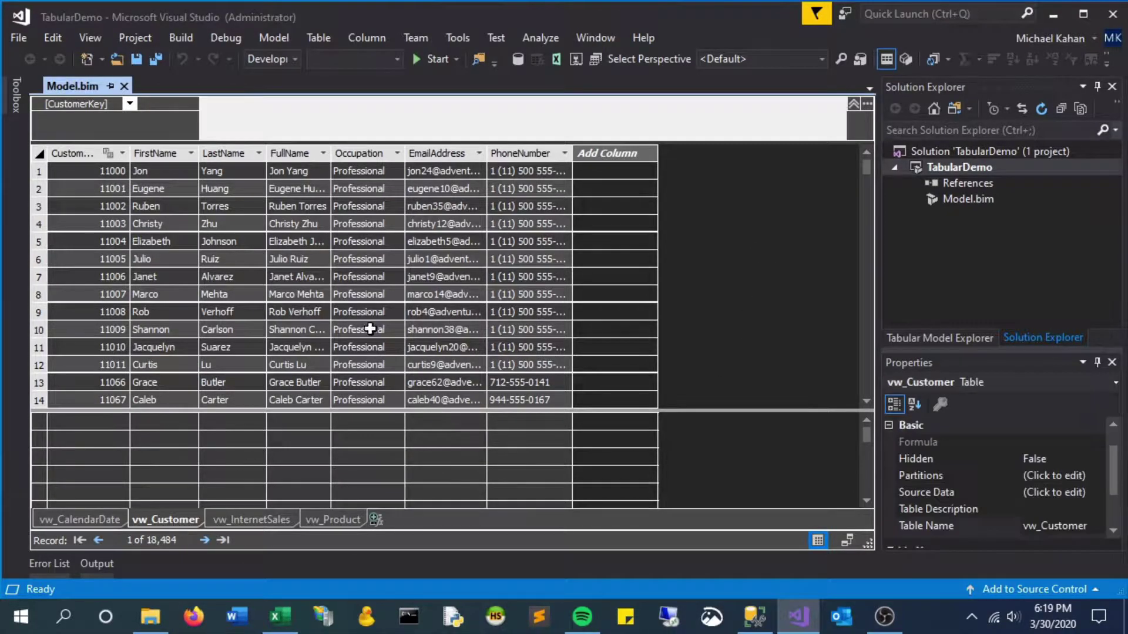
Begin a new vw_Customer calculated column with =IF(vw_Customer[Occupation] = "Management".
click(614, 154)
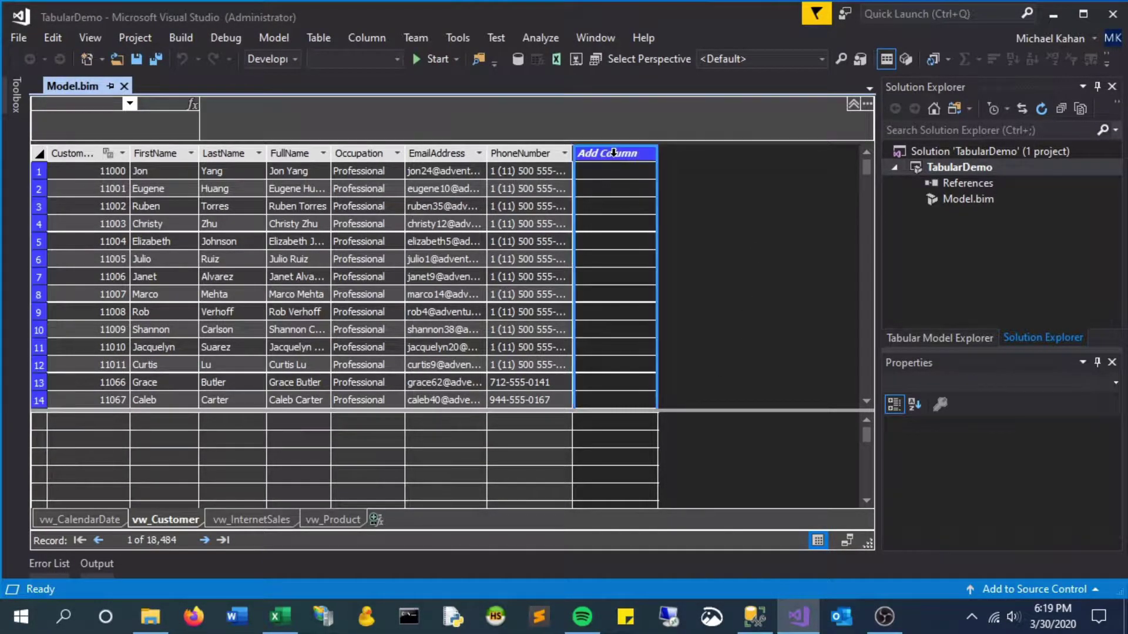
click(494, 114)
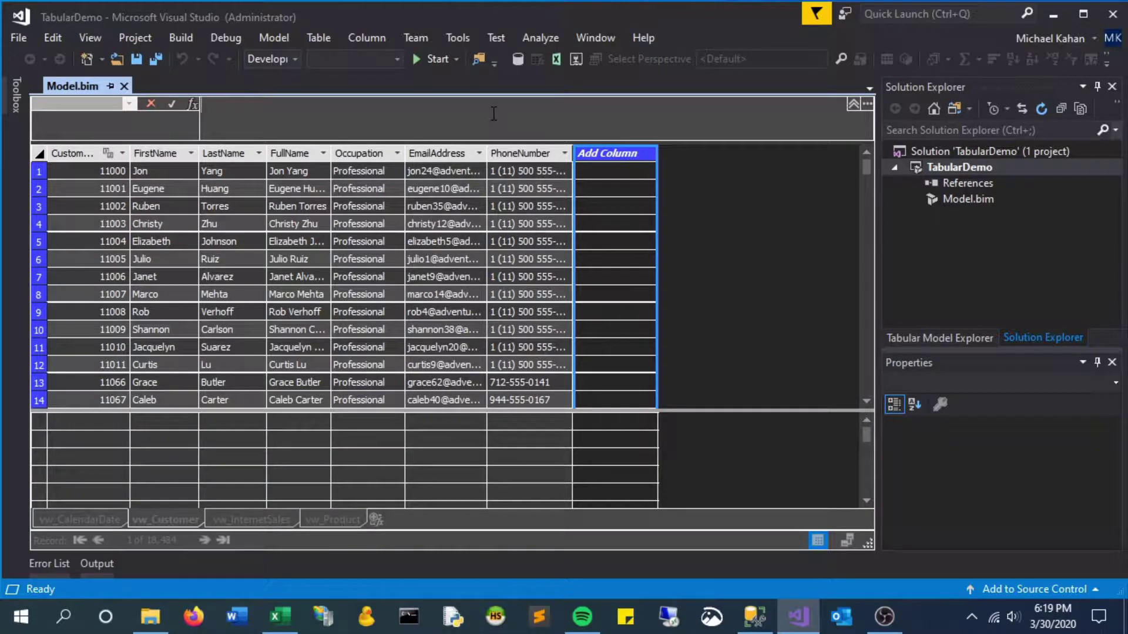
text(= IF()
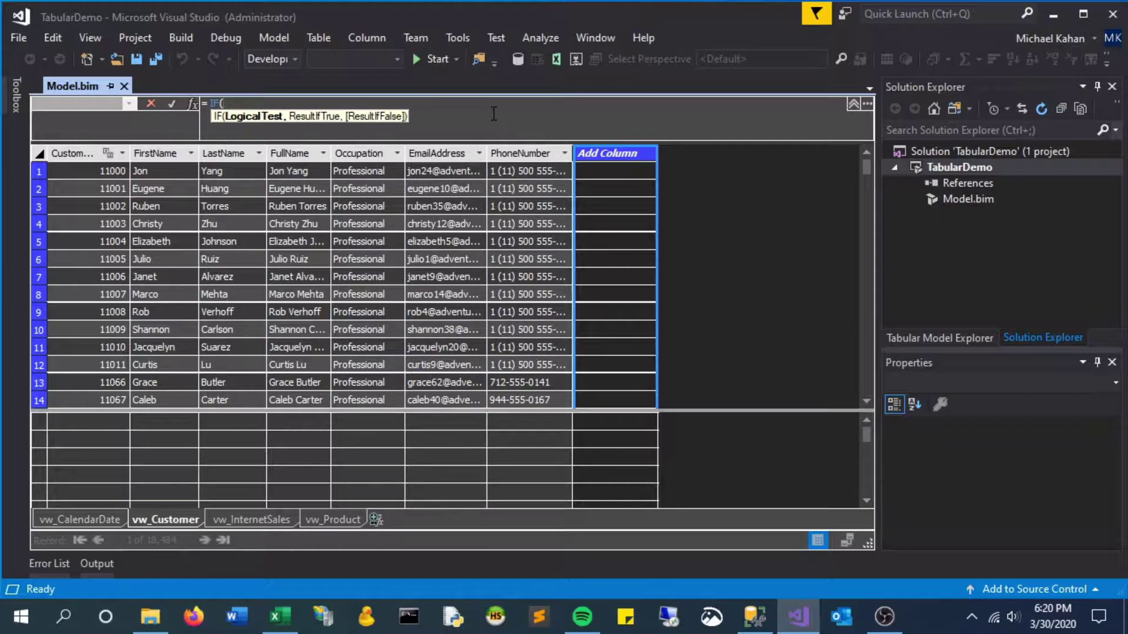
text(Occu)
key(Tab)
text(= ")
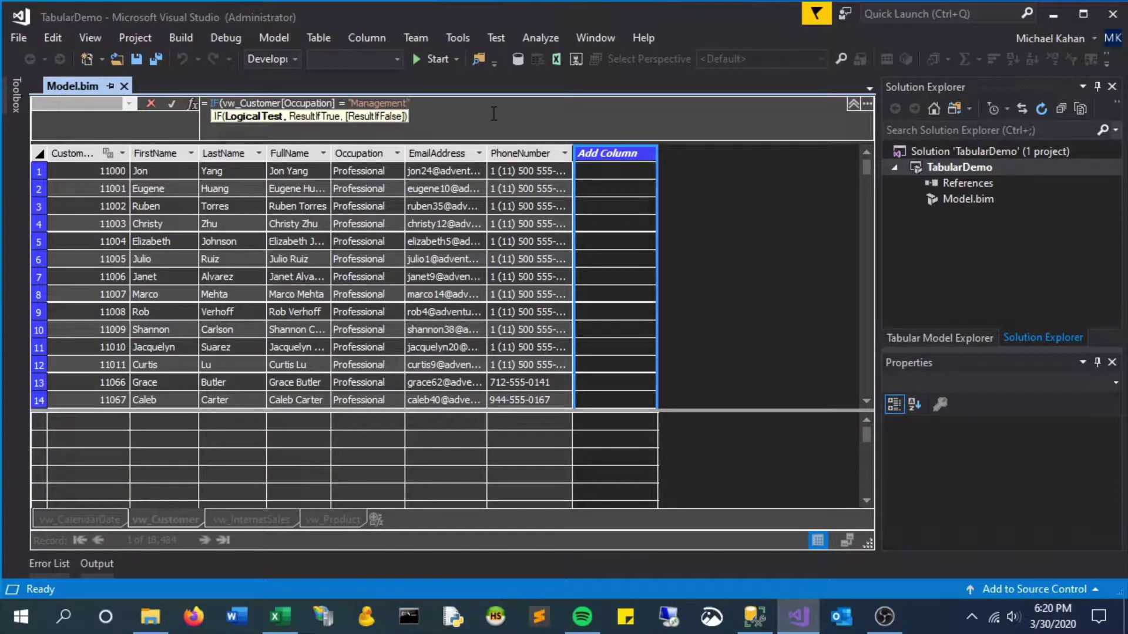
text(, )
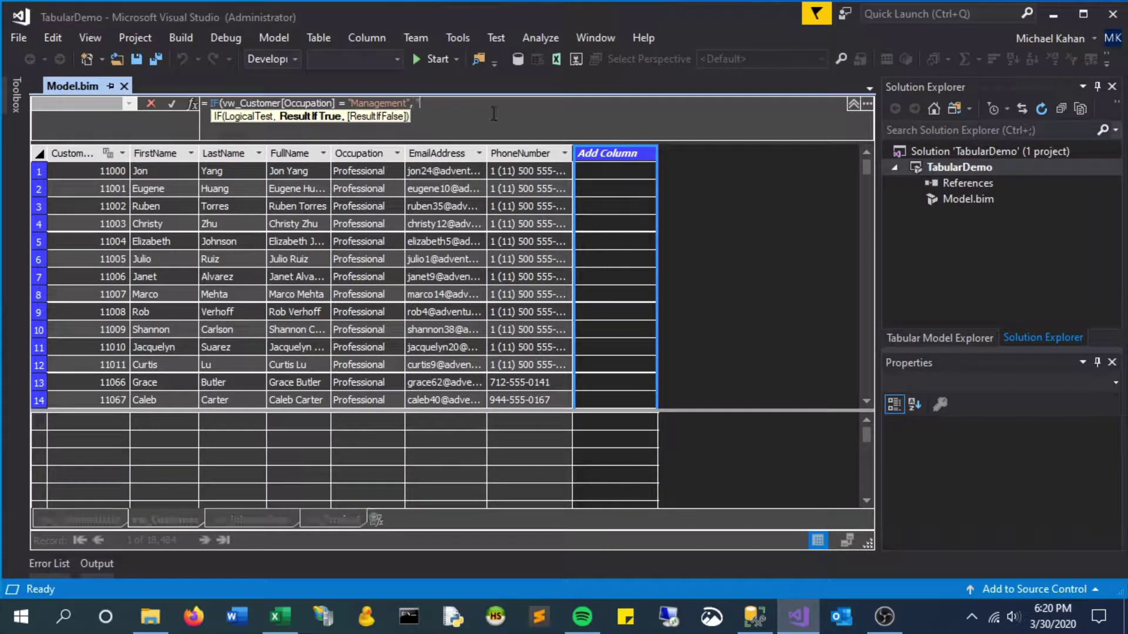
text(, ")
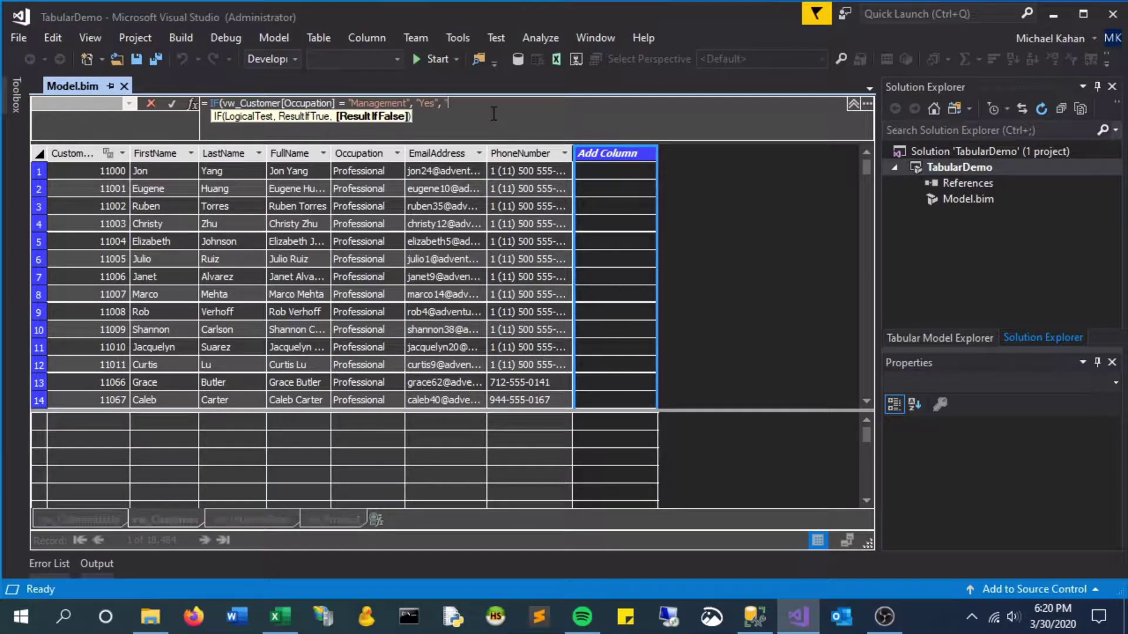
text())
Commit the Yes/No formula and rename Calculated Column 1 to IsManagement.
key(Return)
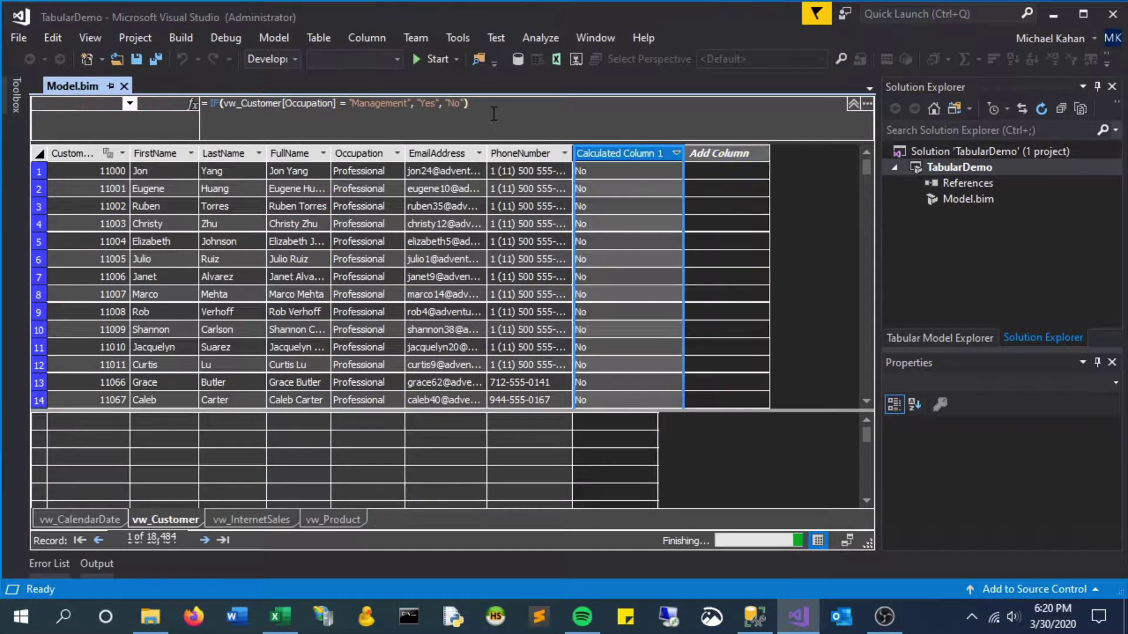
mouse_move(865, 164)
mouse_down()
mouse_move(853, 339)
mouse_move(827, 165)
mouse_up()
right_click(605, 156)
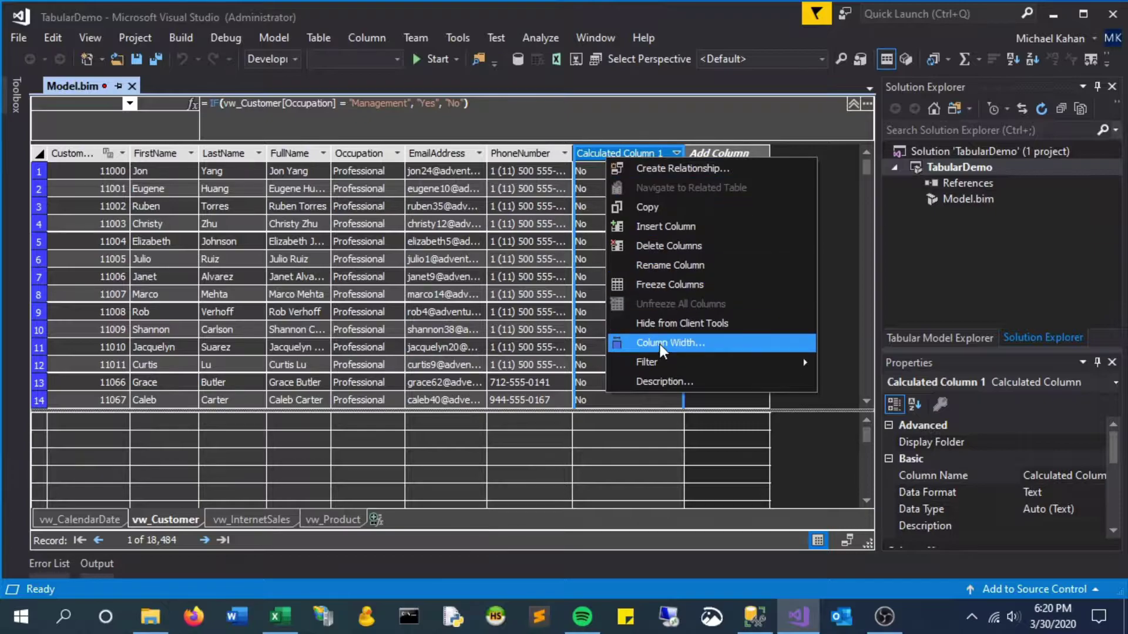
click(665, 265)
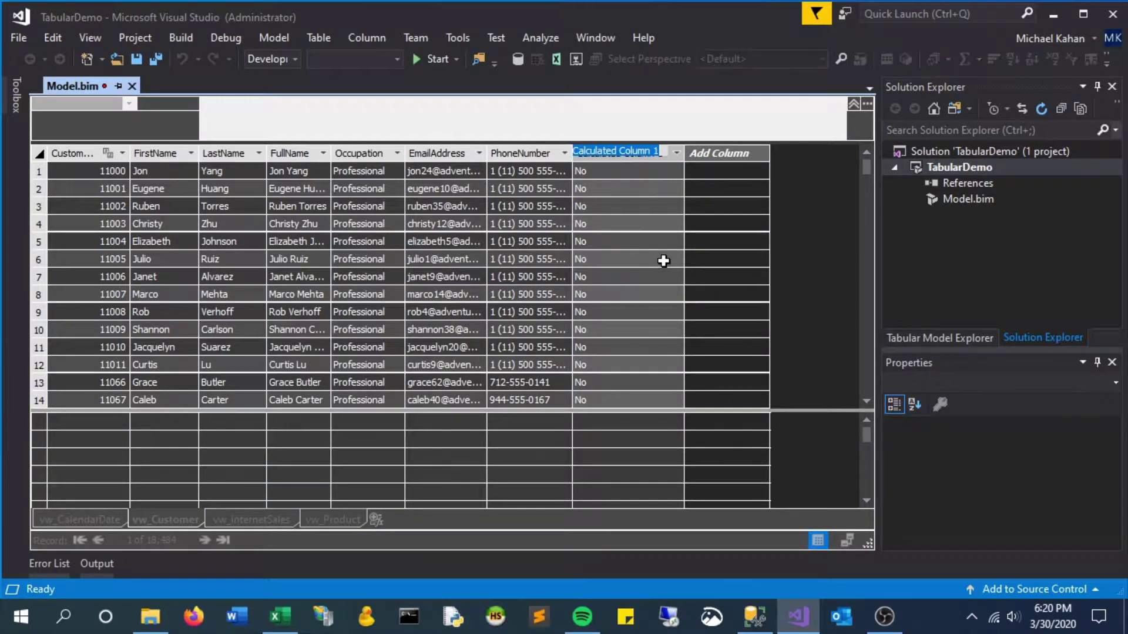
text(IsManagement)
key(Return)
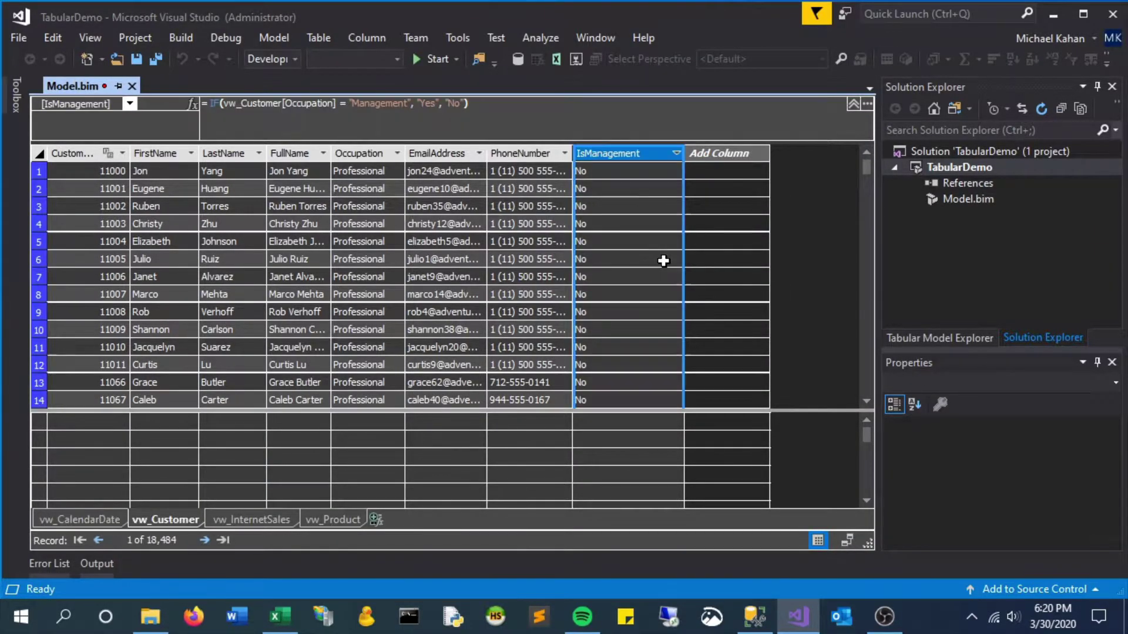
Save the model, deploy TabularDemo, and close the successful deployment results.
click(564, 125)
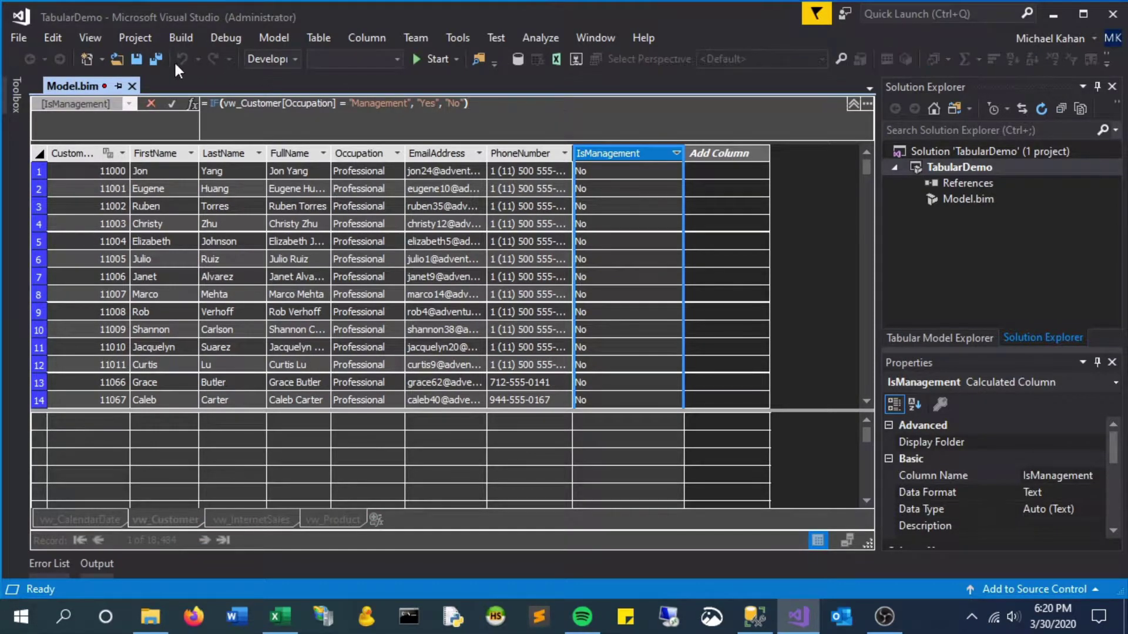
click(135, 61)
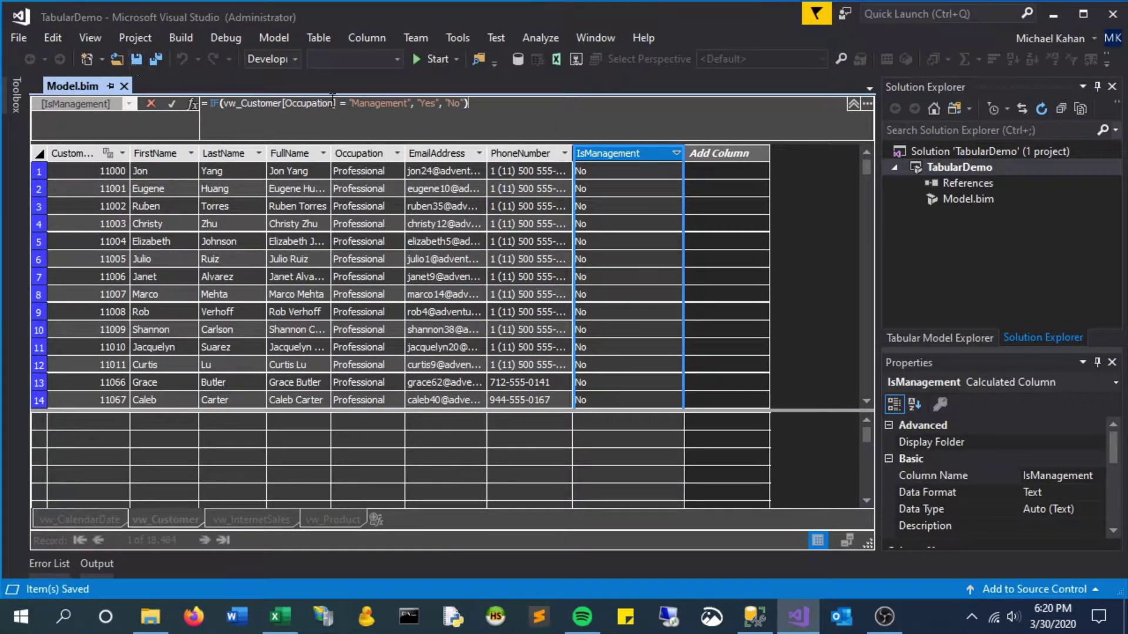
right_click(962, 169)
click(861, 200)
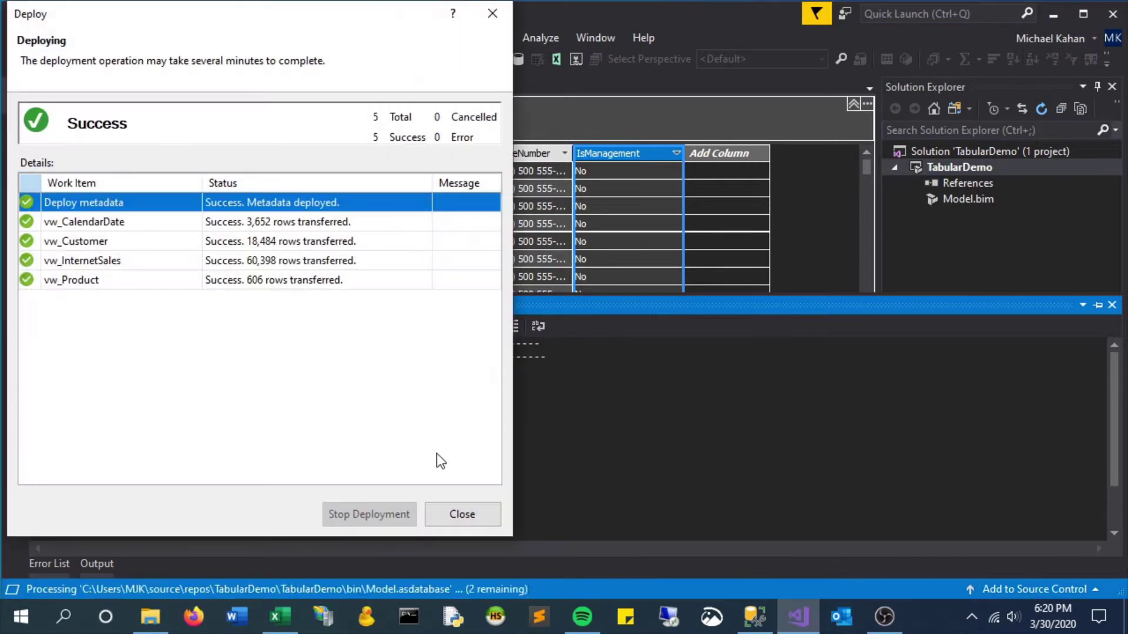
click(462, 514)
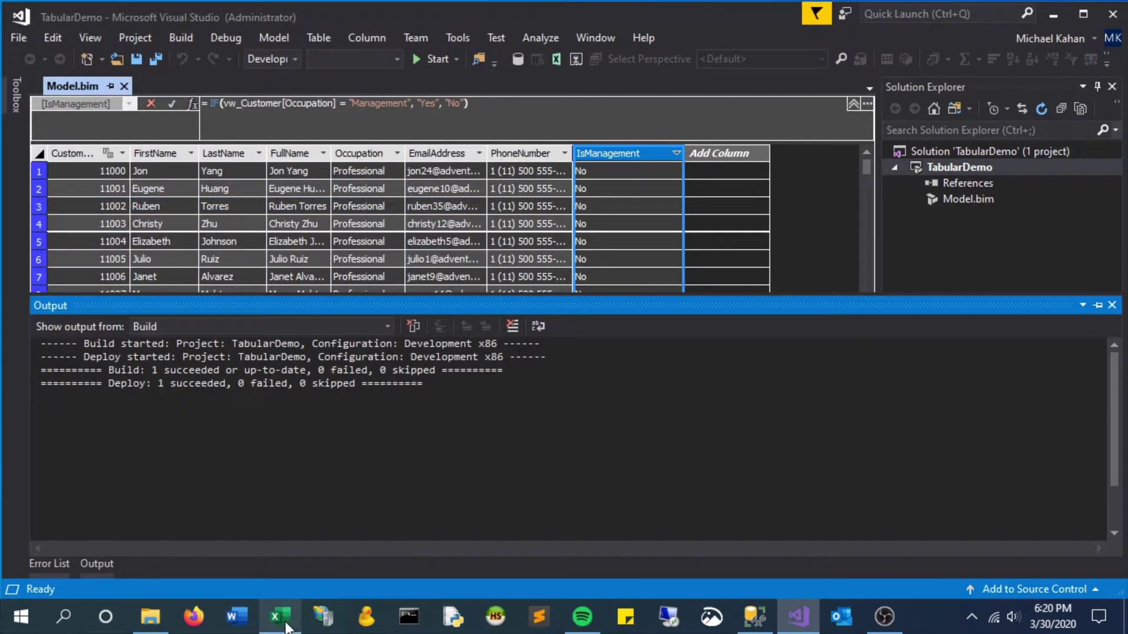
Refresh the Excel PivotTable from the redeployed model.
click(280, 617)
click(149, 260)
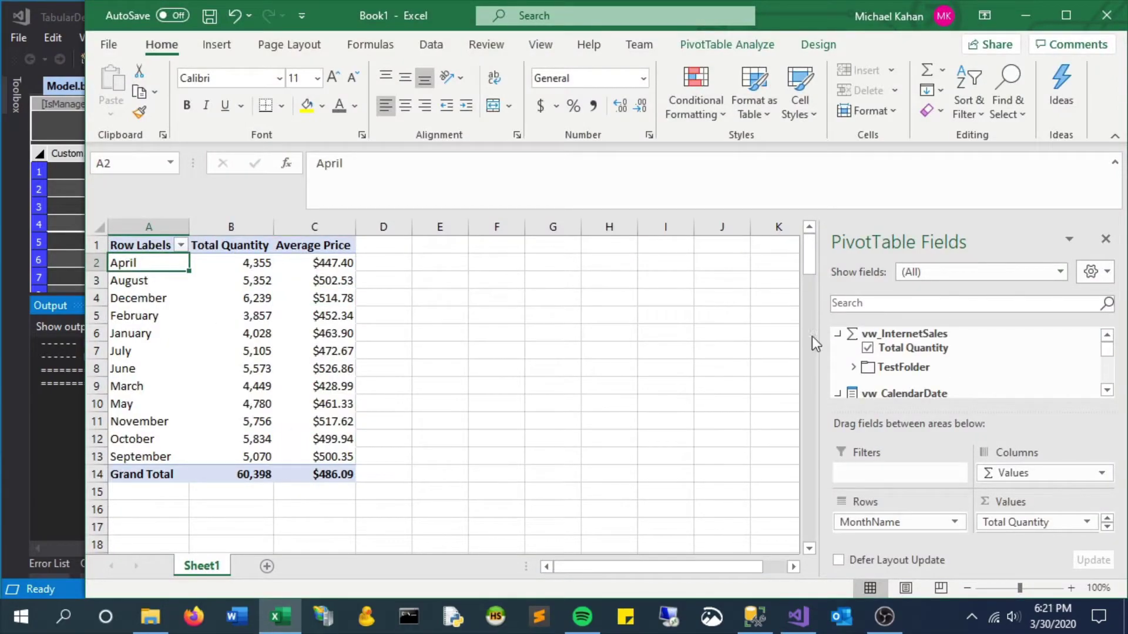
right_click(144, 263)
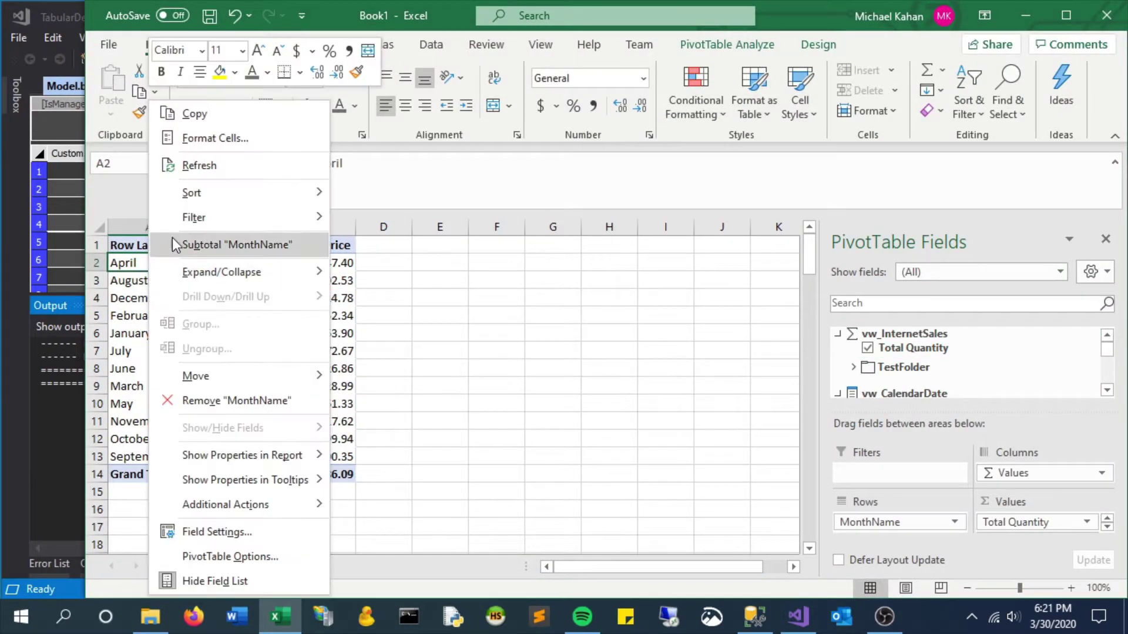
click(209, 174)
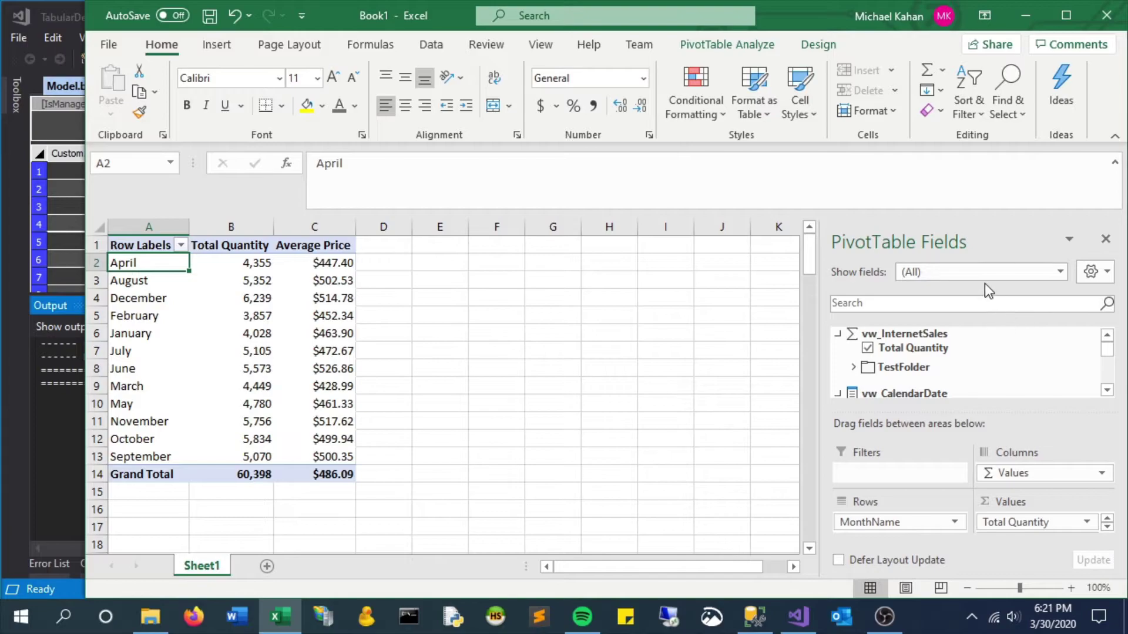
Show vw_Customer fields and add IsManagement, then Occupation, under each month.
click(1013, 272)
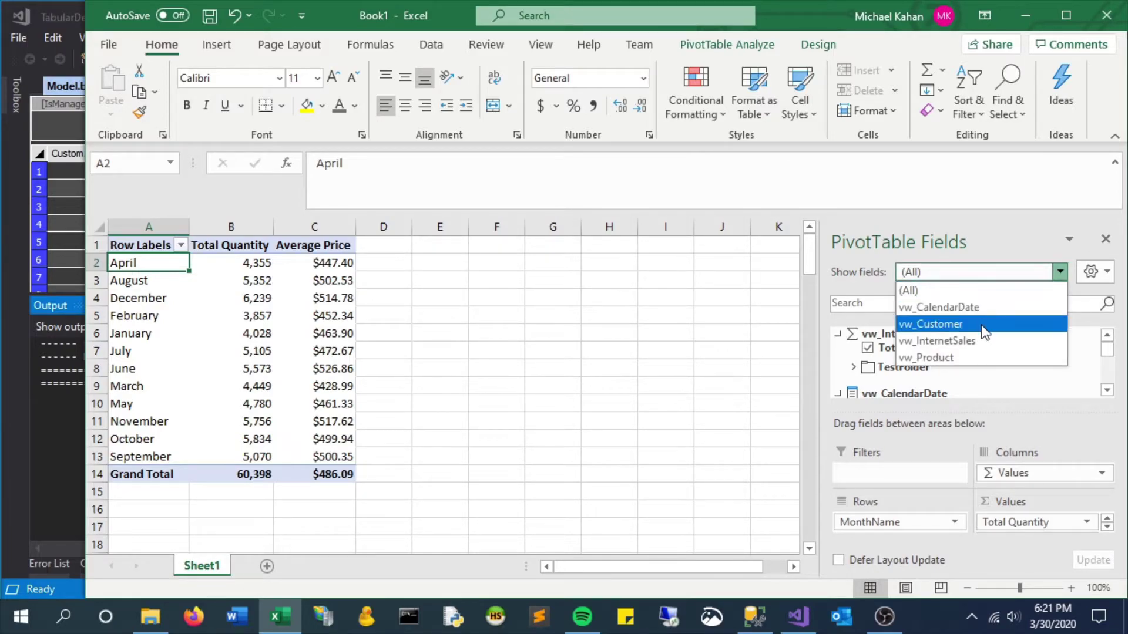
click(981, 324)
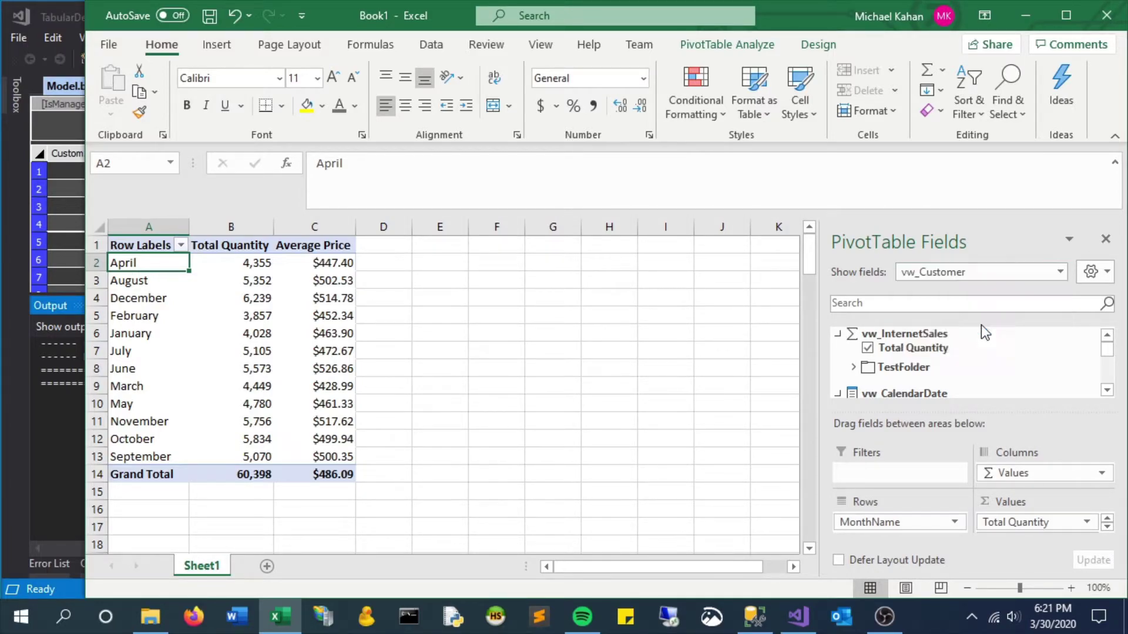
click(1107, 388)
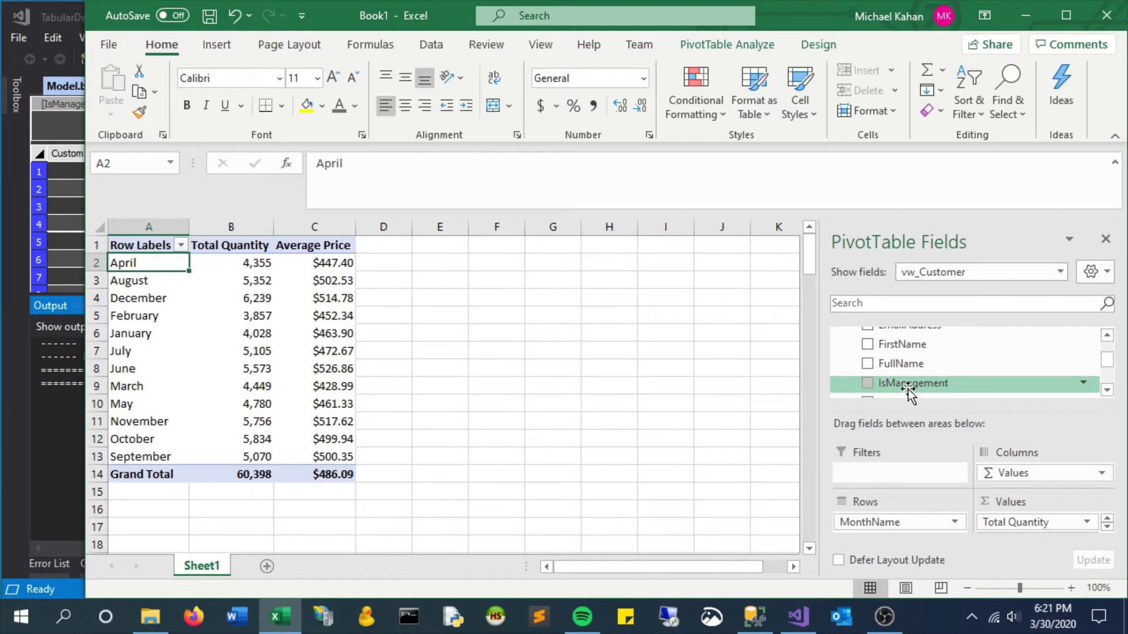
click(868, 383)
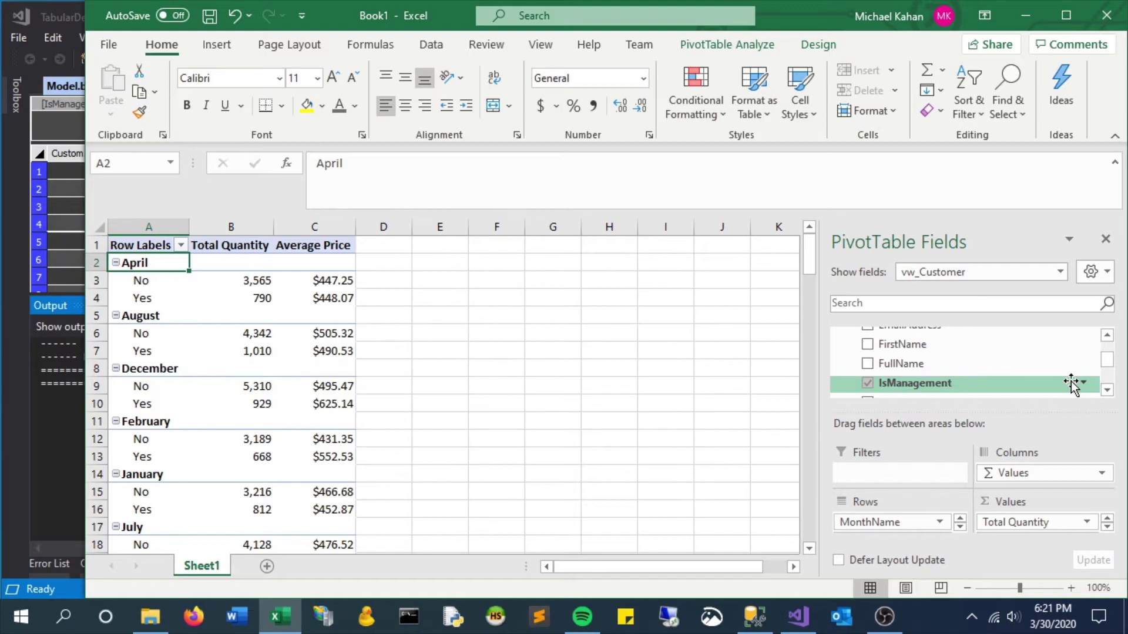
click(1107, 388)
click(1106, 388)
click(869, 380)
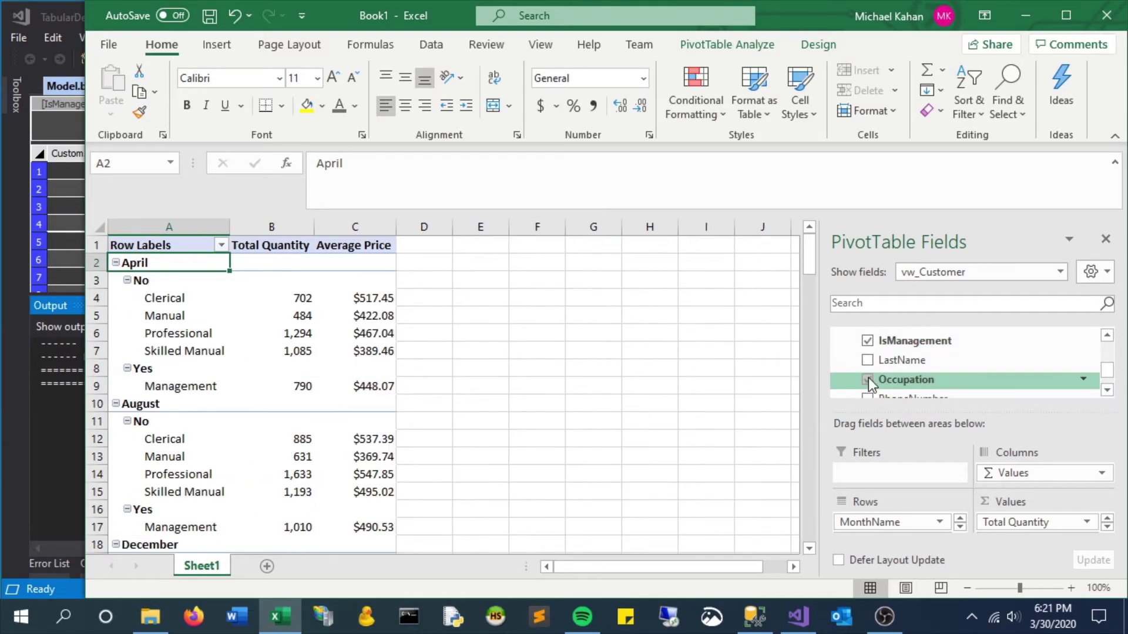